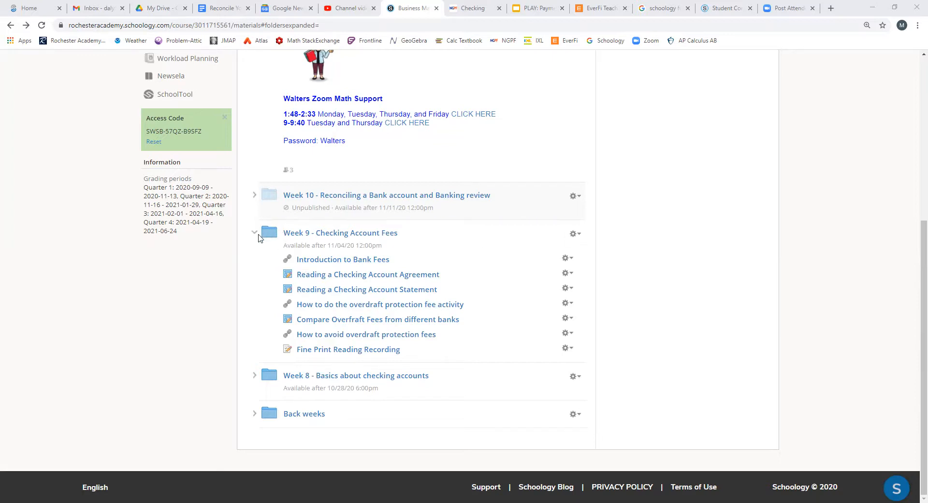
Start student completion rules for the Week 9 - Checking Account Fees folder in sequential order, requiring members to view Introduction to Bank Fees
left_click(582, 236)
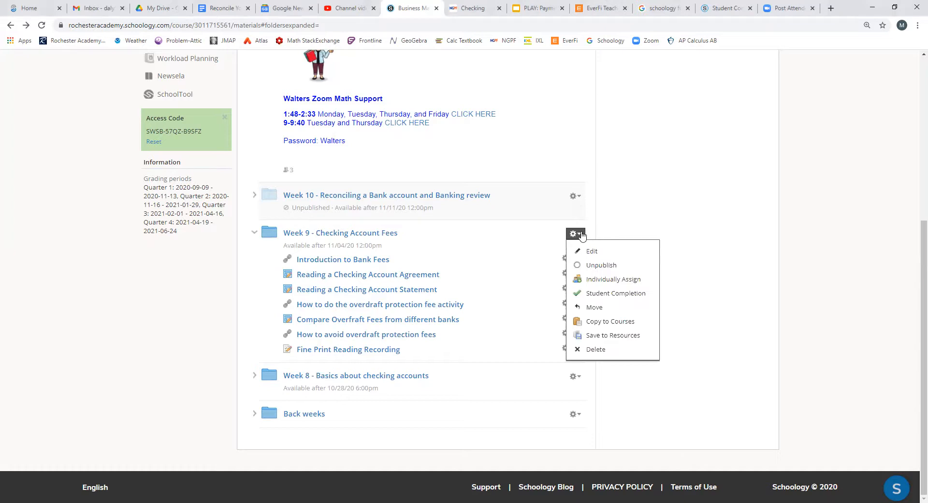
left_click(611, 299)
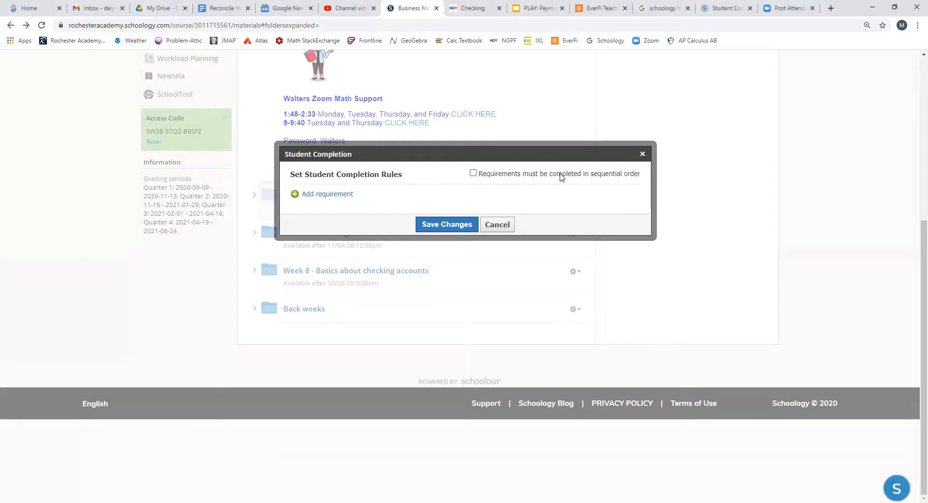
mouse_move(596, 178)
left_click(316, 195)
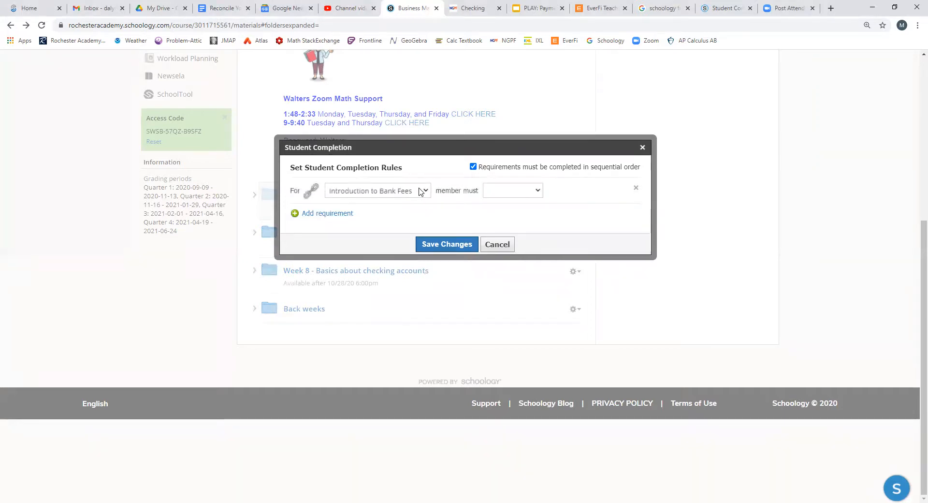
left_click(539, 191)
left_click(510, 203)
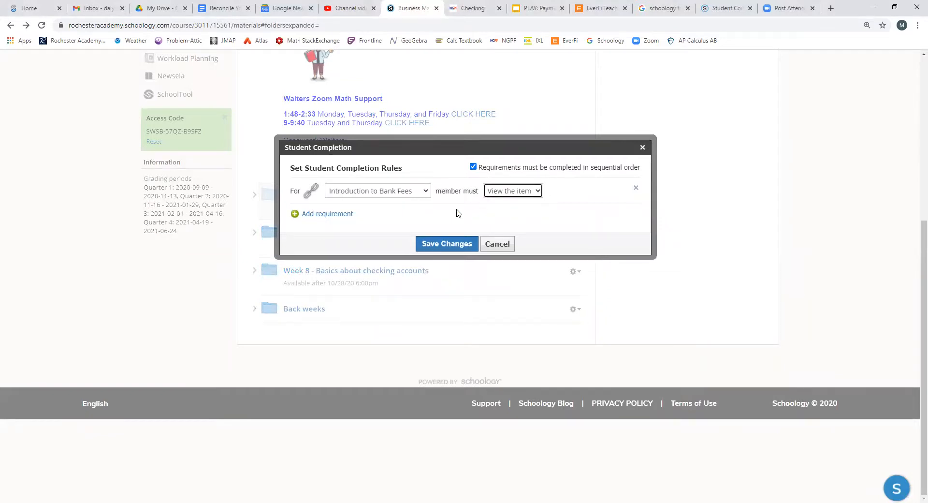
Add a requirement that members must view the item How to do the overdraft protection fee activity
left_click(324, 213)
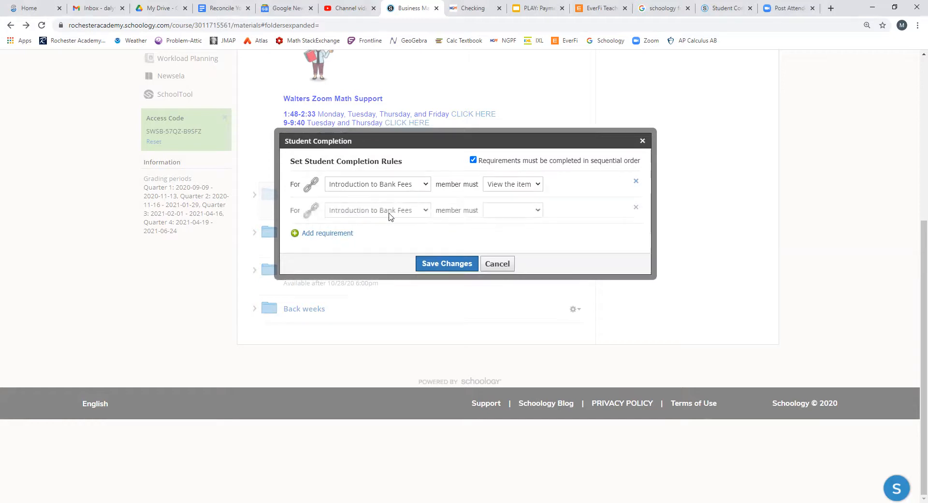
left_click(427, 213)
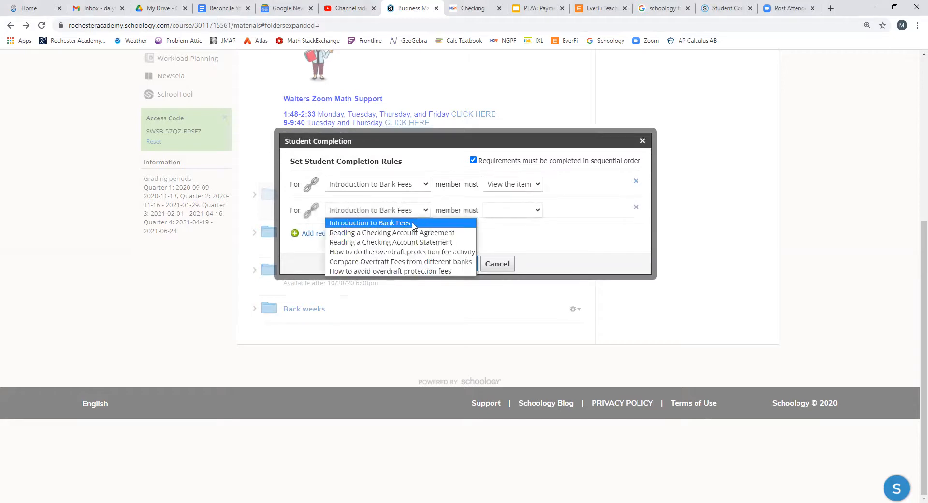
left_click(401, 251)
left_click(536, 210)
left_click(523, 222)
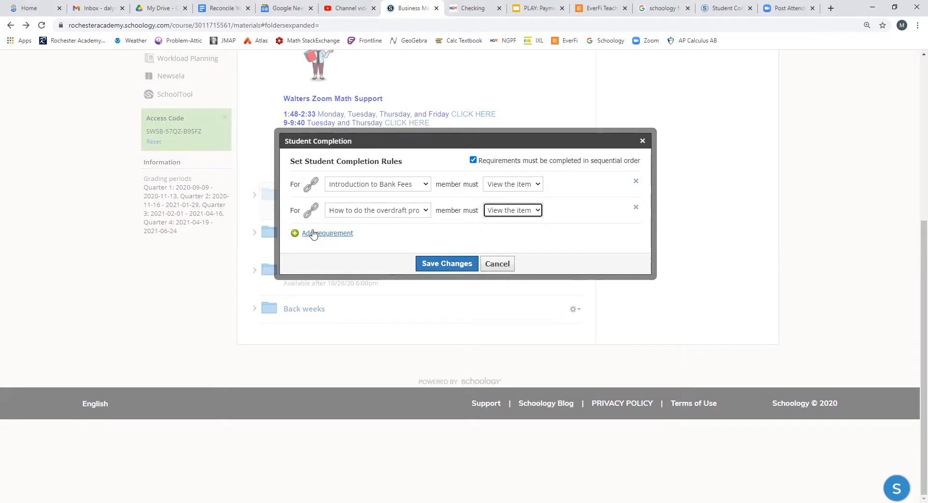
Add a requirement that members must view the item How to avoid overdraft protection fees
left_click(321, 234)
left_click(423, 232)
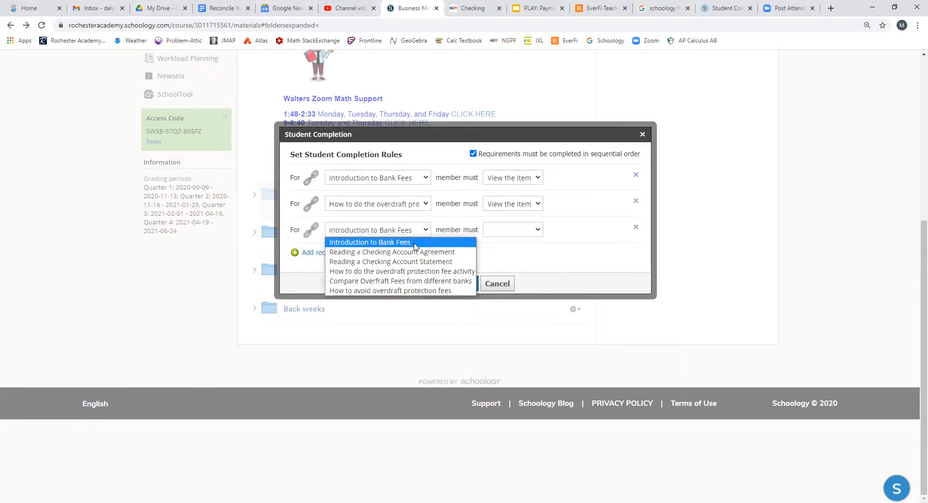
left_click(399, 290)
left_click(539, 235)
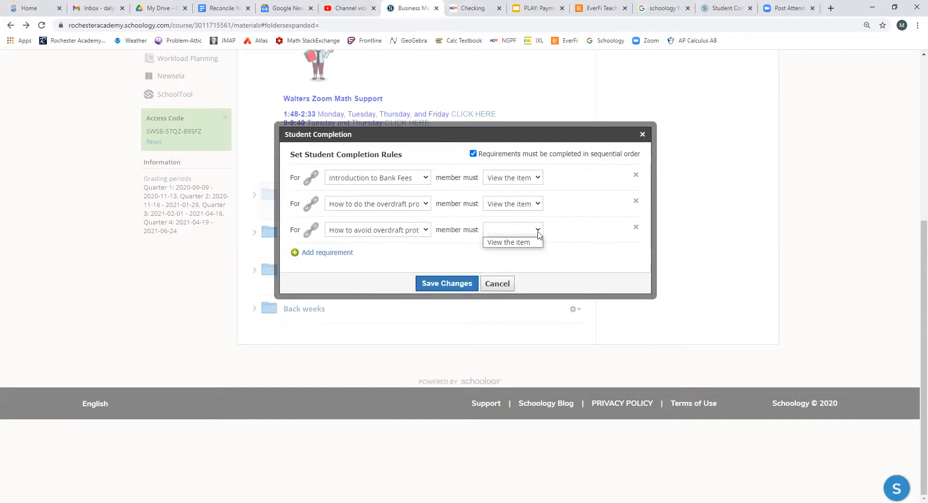
left_click(528, 242)
left_click(517, 254)
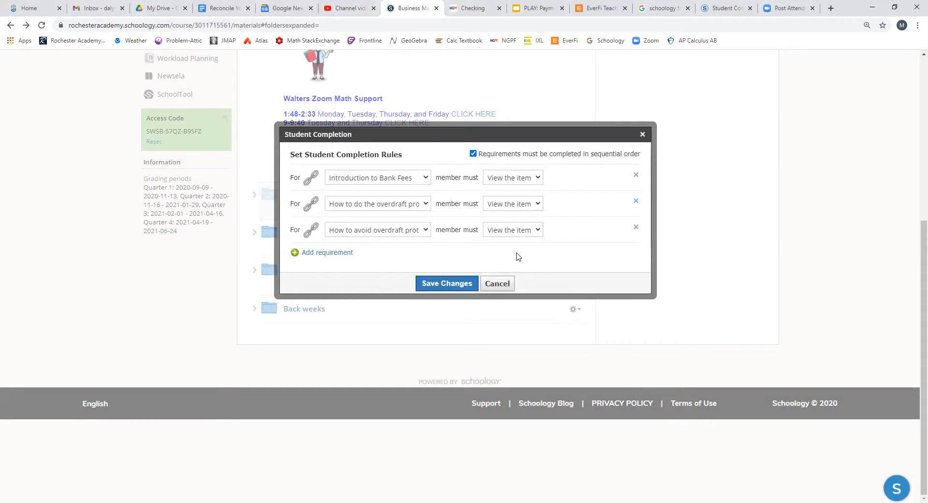
Add a requirement that members must make a submission for Reading a Checking Account Agreement
left_click(326, 252)
left_click(425, 249)
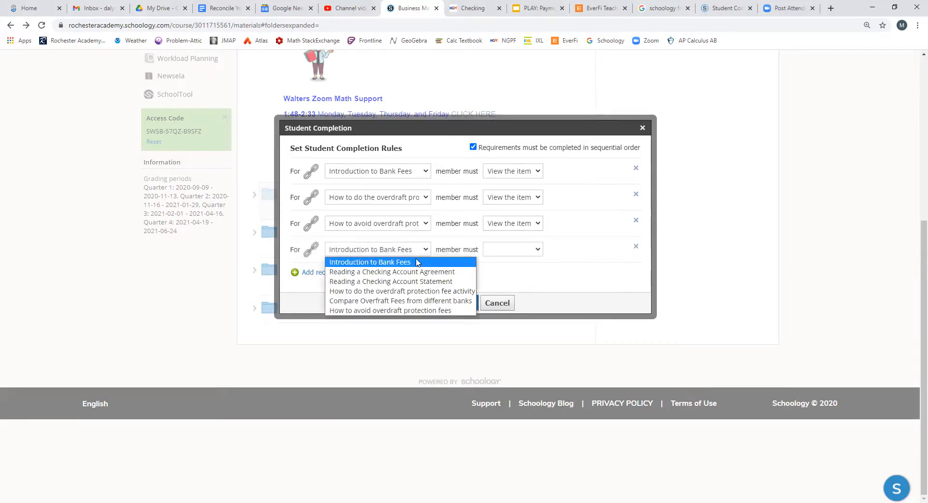
left_click(412, 271)
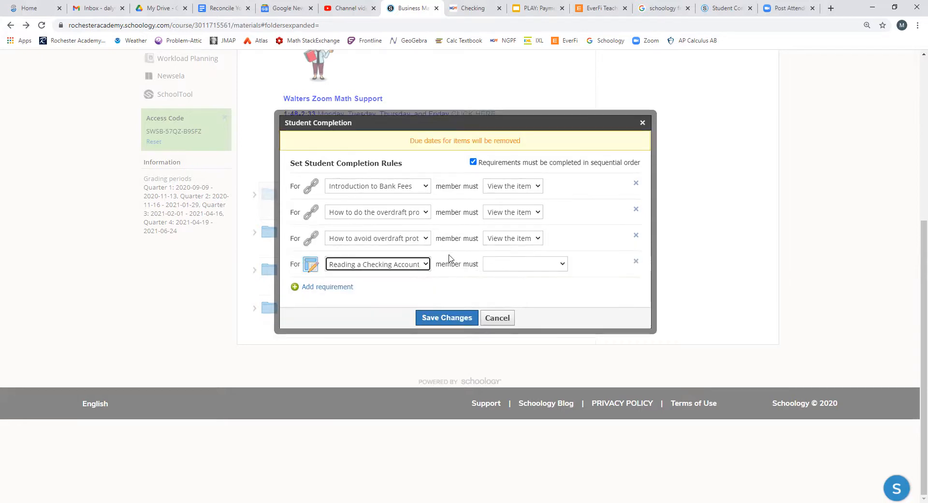
left_click(562, 264)
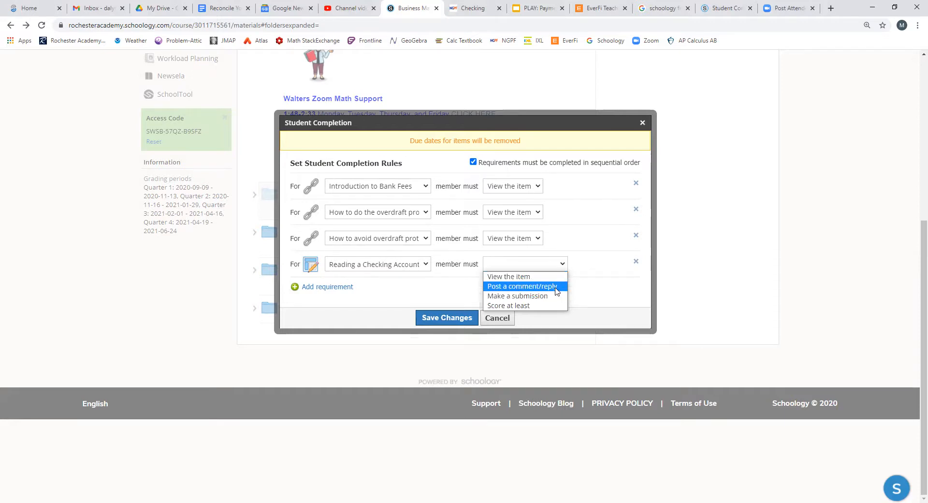
left_click(531, 297)
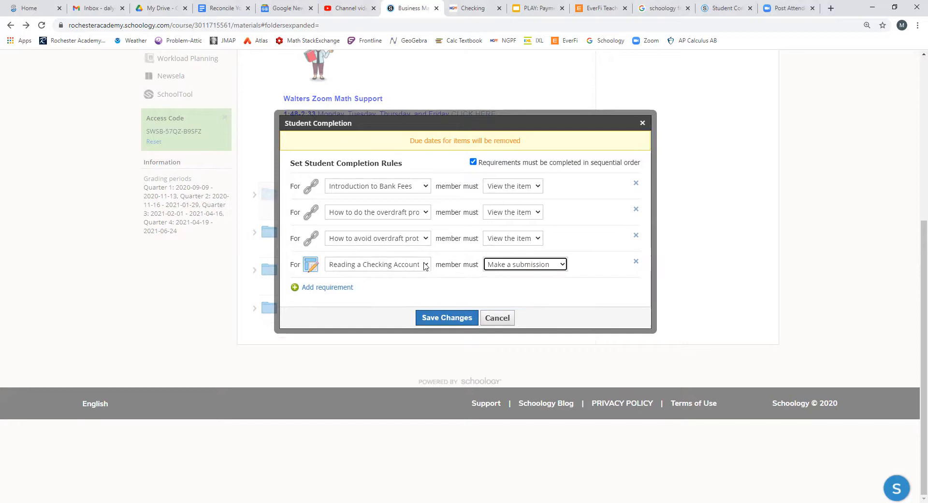
Add a requirement that members must make a submission for Reading a Checking Account Statement
left_click(325, 292)
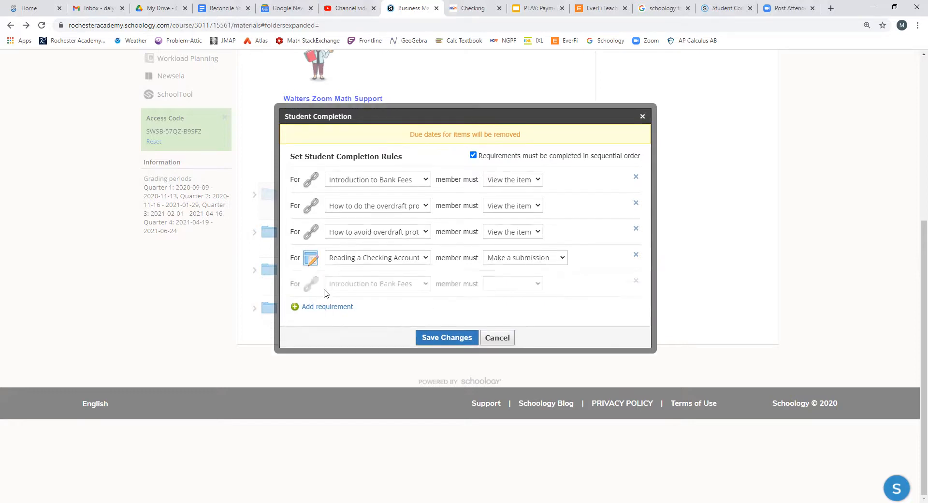
left_click(425, 284)
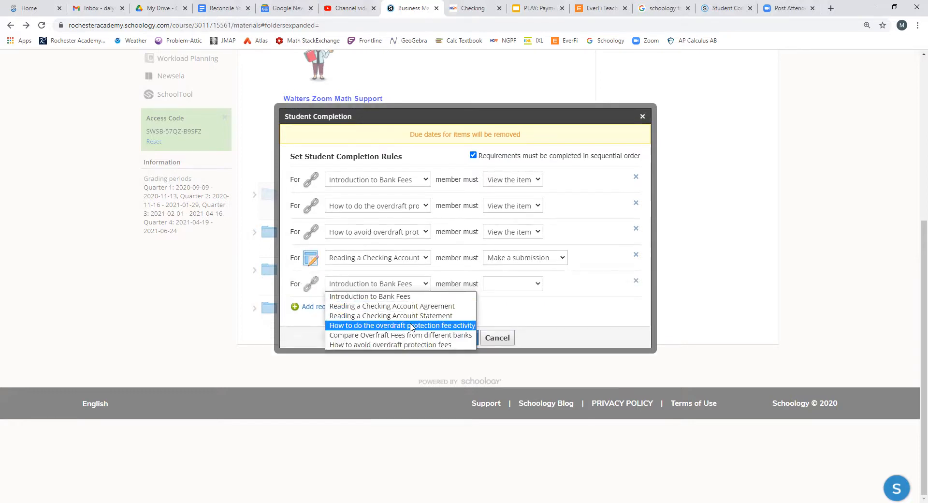
left_click(415, 315)
left_click(562, 283)
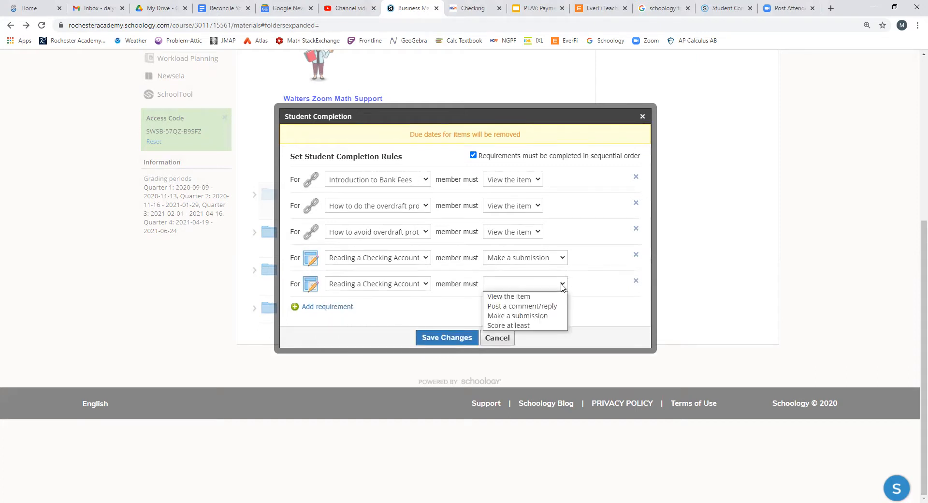
left_click(543, 316)
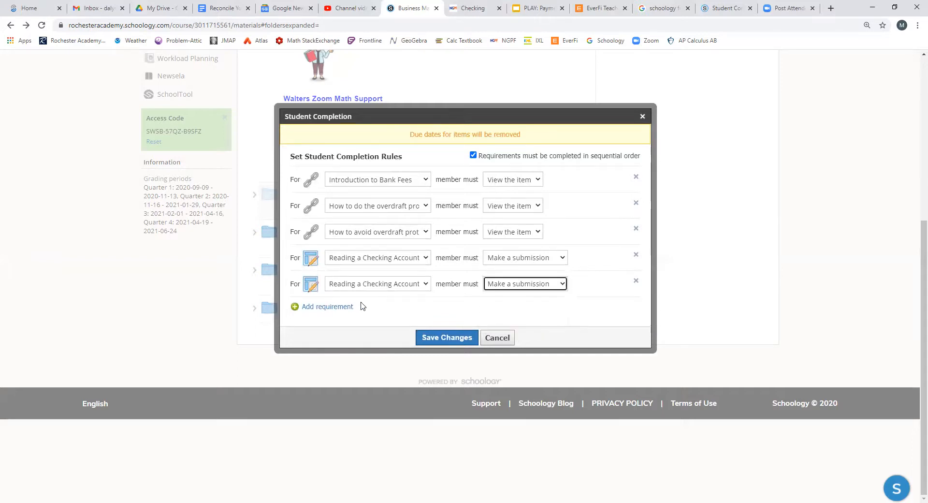
Add a Make a submission requirement for Compare Overfraft Fees from different banks, and discard the folder's completion rules without saving
left_click(311, 309)
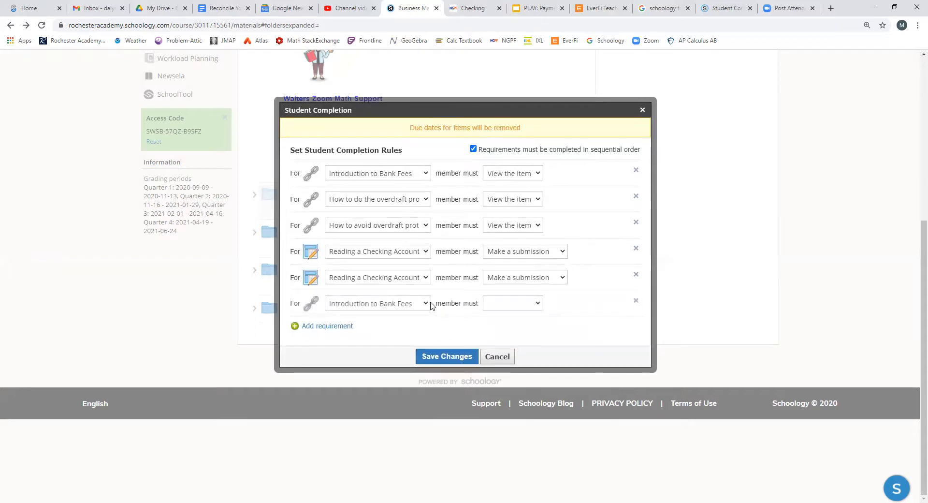
left_click(425, 304)
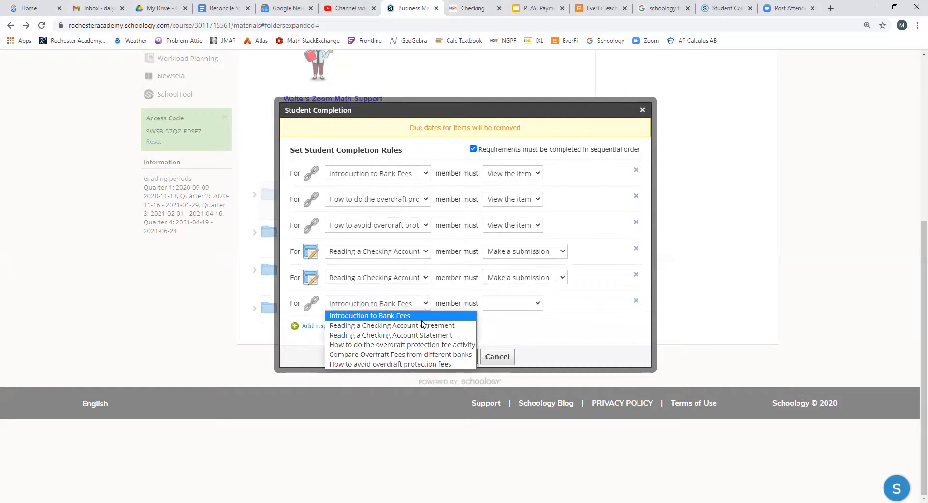
left_click(425, 354)
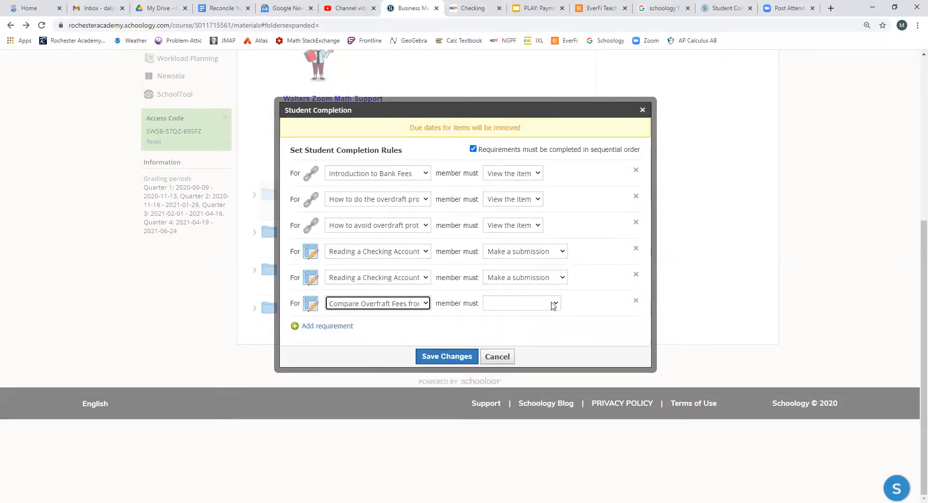
left_click(551, 307)
left_click(531, 325)
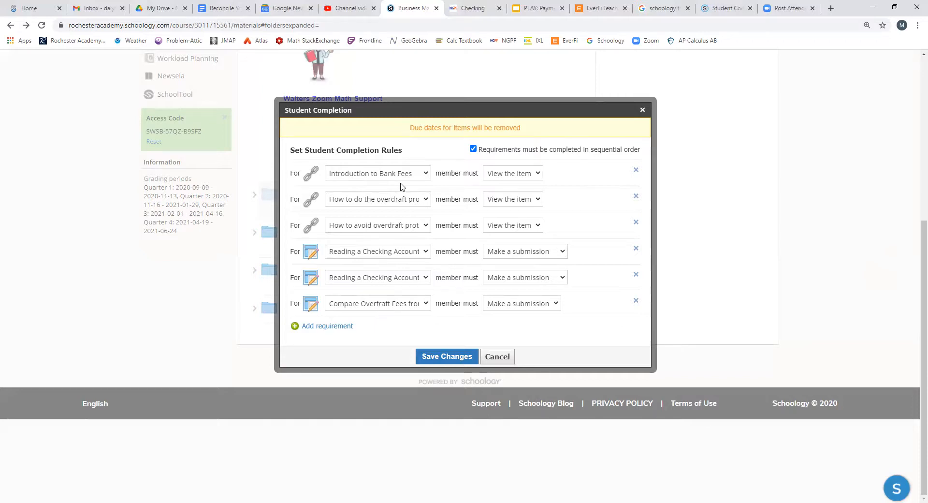
mouse_move(509, 151)
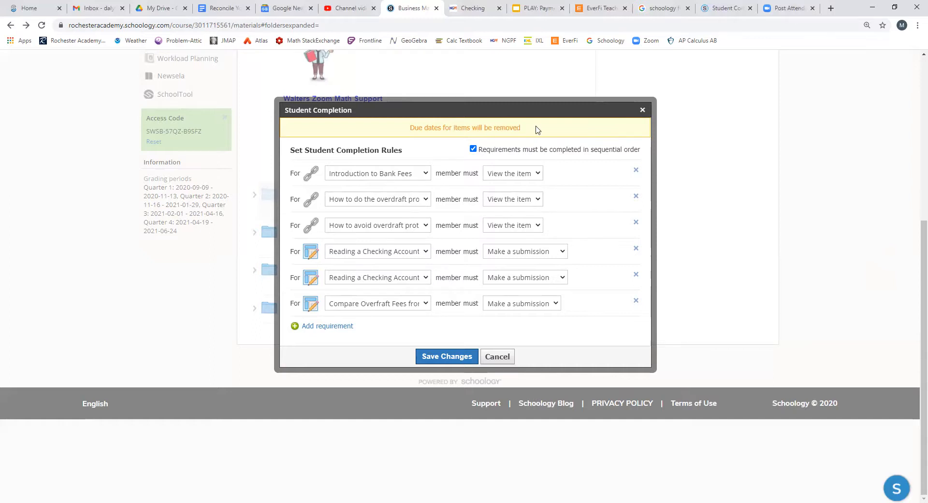
left_click(497, 358)
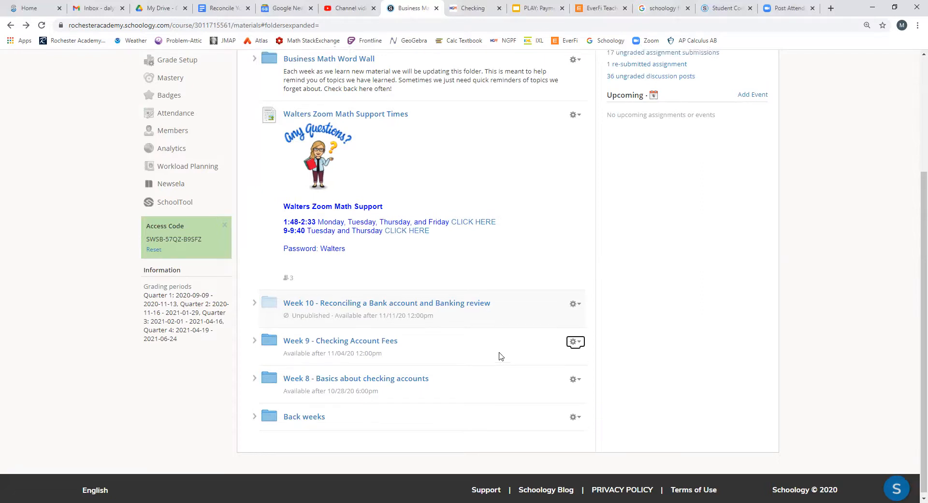
Switch to the open Schoology support article on Student Completion Rules and enlarge the page for easier reading
scroll(501, 356, "up", 1)
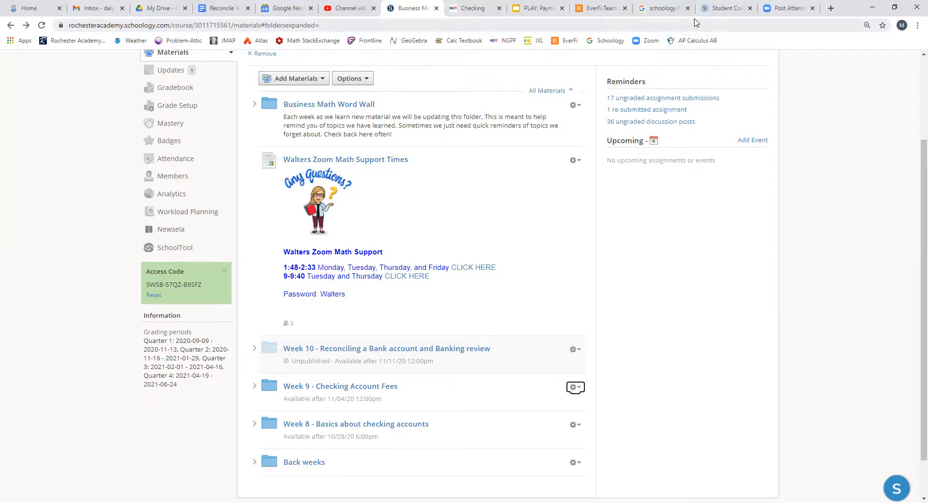
left_click(727, 5)
scroll(548, 184, "down", 2)
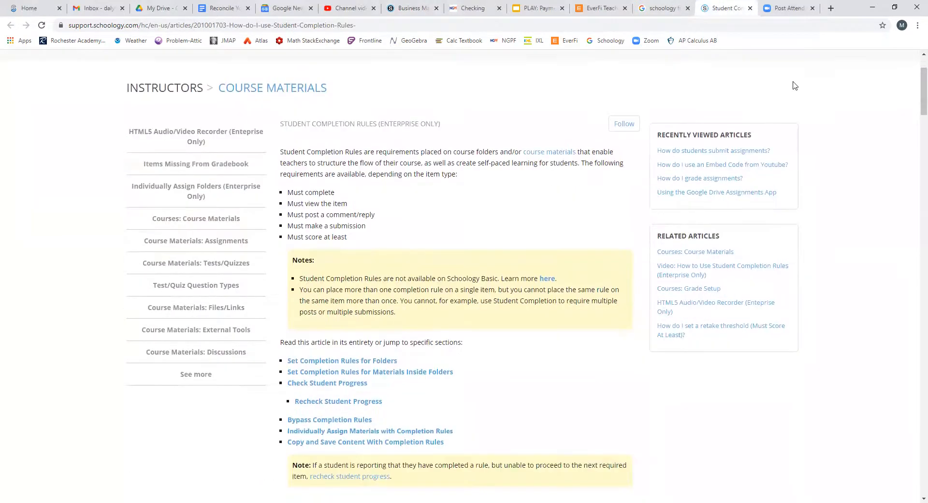
left_click(917, 25)
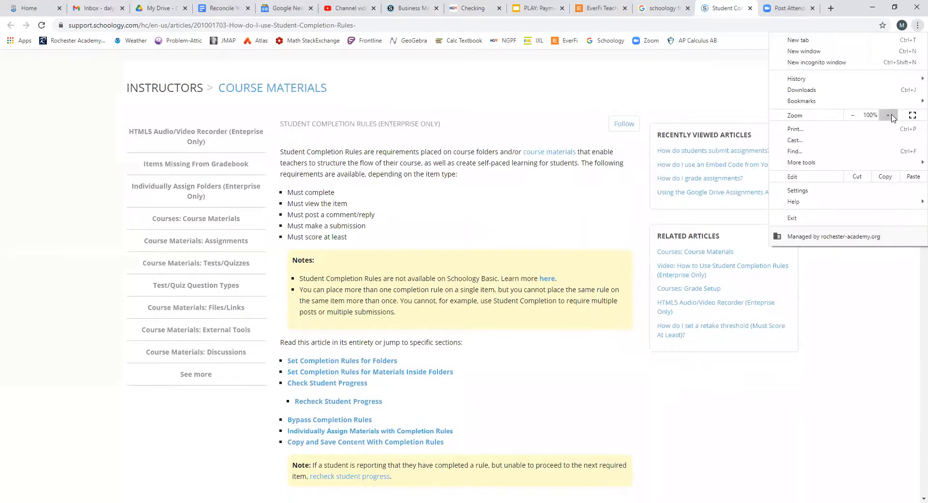
left_click(891, 117)
left_click(891, 118)
left_click(892, 118)
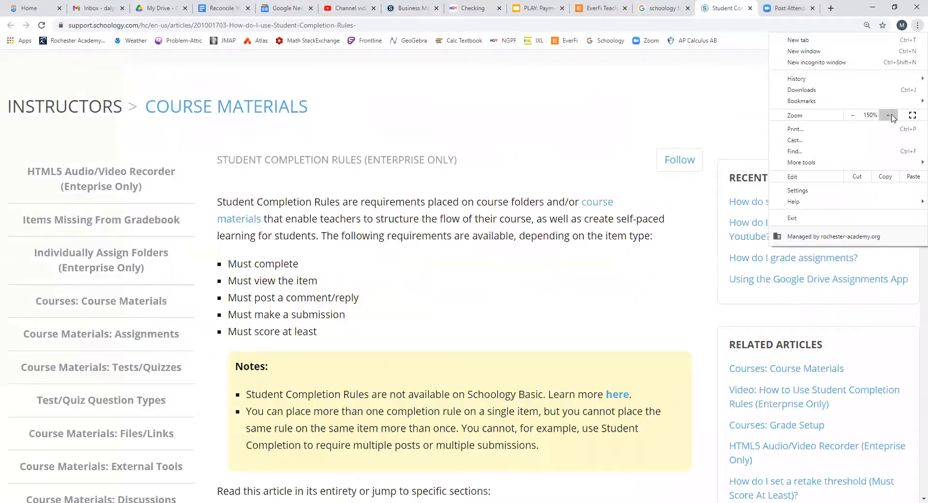
left_click(630, 283)
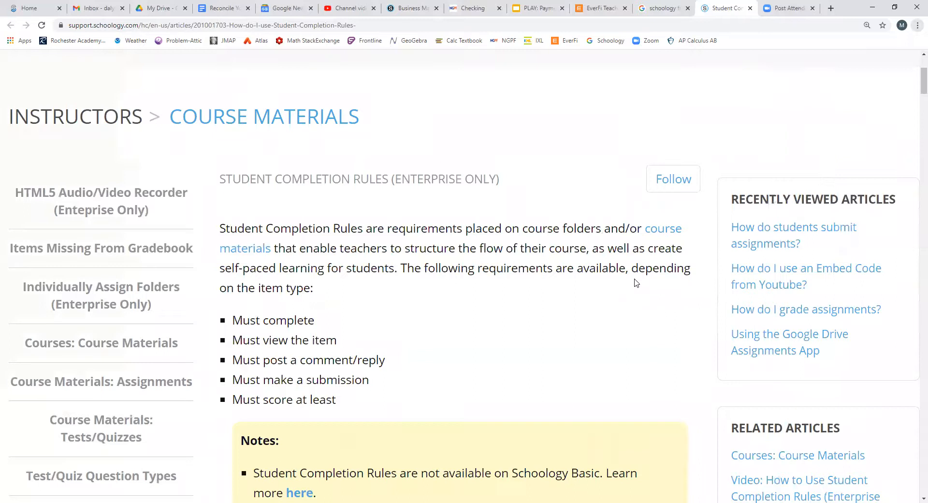
Read through the article's sections on setting completion rules for folders and materials, and on checking and rechecking student progress
scroll(623, 302, "down", 8)
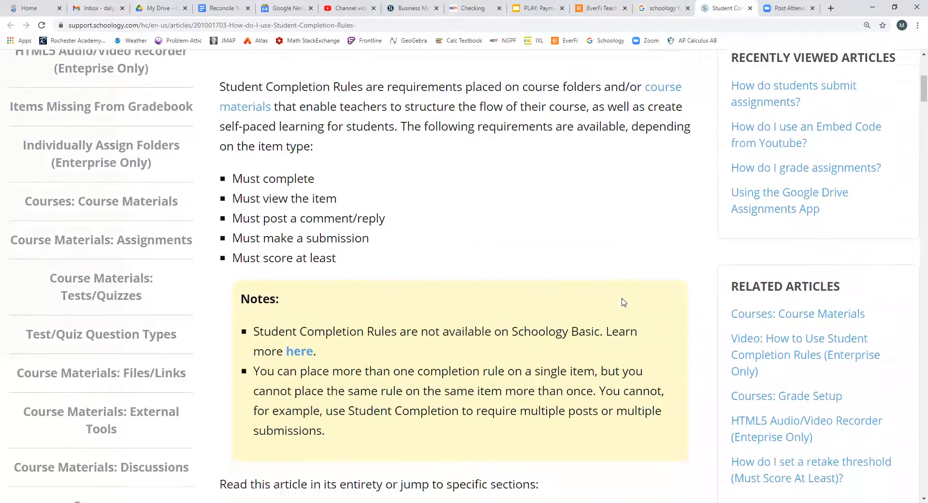
scroll(623, 301, "down", 8)
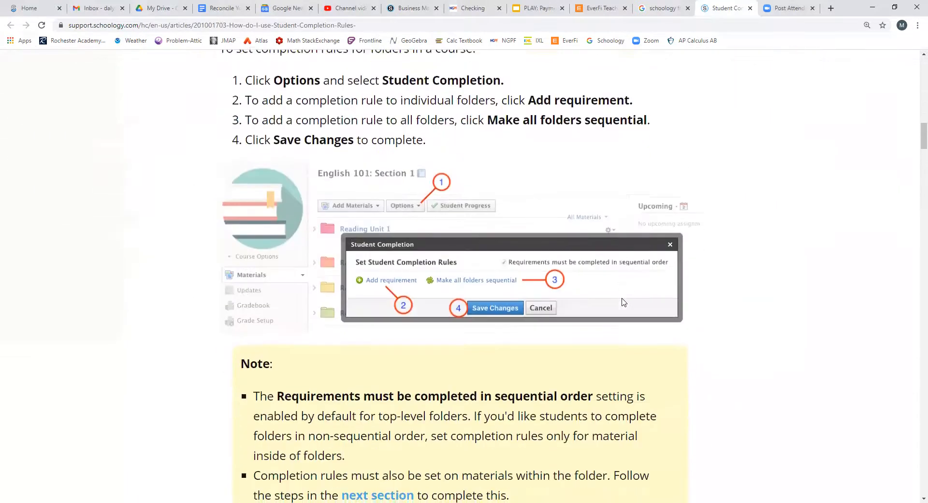
scroll(623, 302, "down", 10)
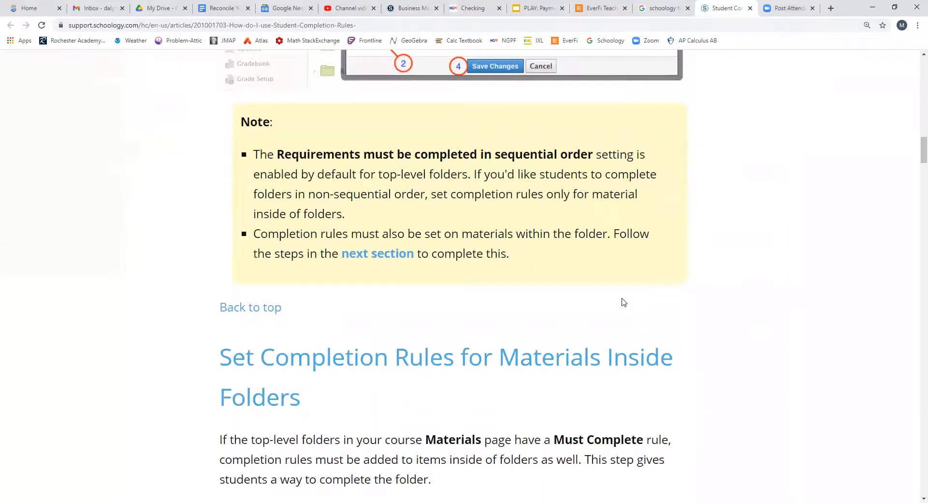
scroll(623, 302, "down", 4)
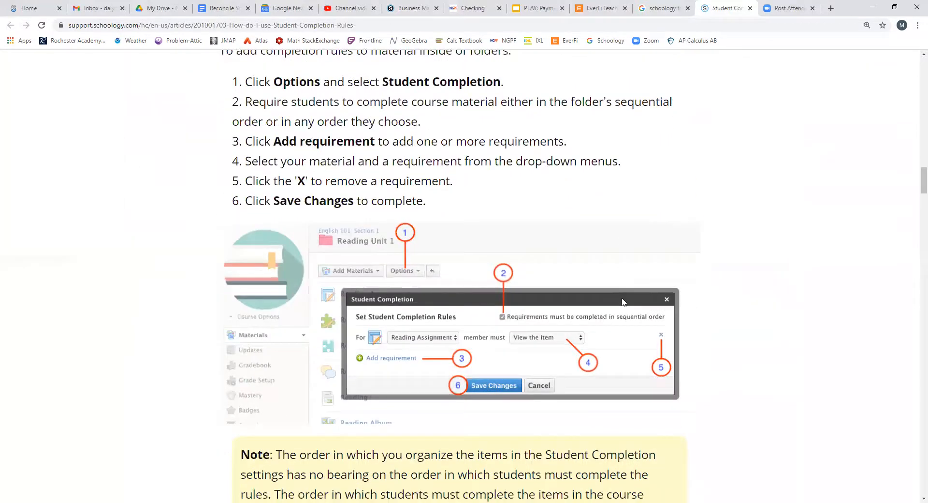
scroll(623, 301, "down", 3)
scroll(623, 302, "up", 4)
scroll(621, 304, "down", 2)
scroll(621, 307, "down", 15)
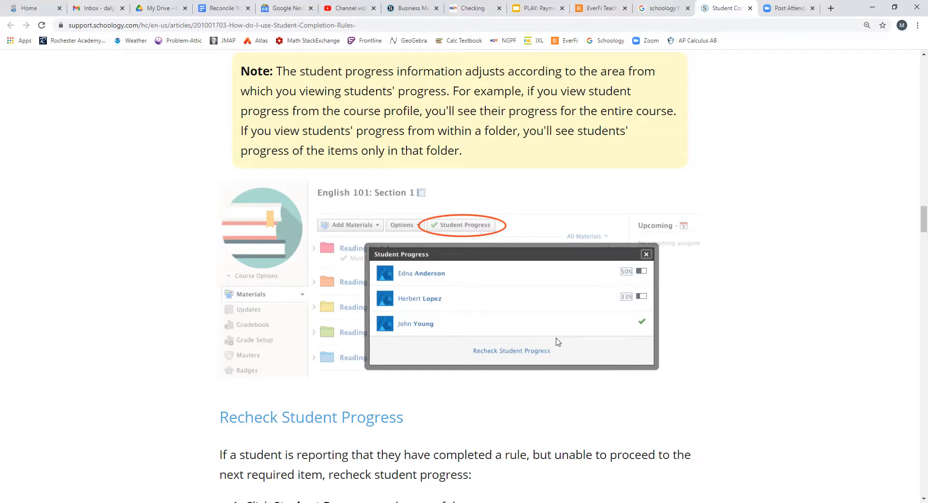
scroll(721, 346, "down", 3)
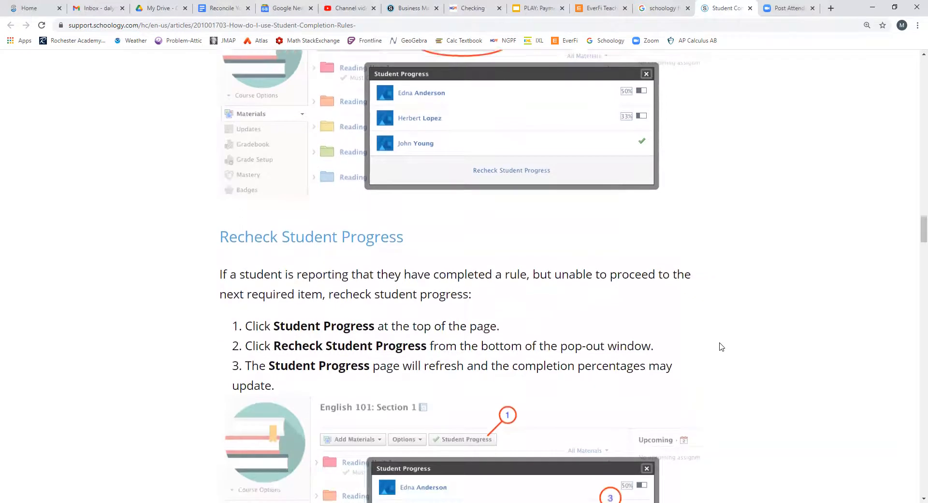
Read the rest of the article, covering rechecking student progress, bypassing completion rules with the Excused exception, and individually assigning materials with completion rules
scroll(721, 346, "down", 3)
scroll(721, 346, "down", 10)
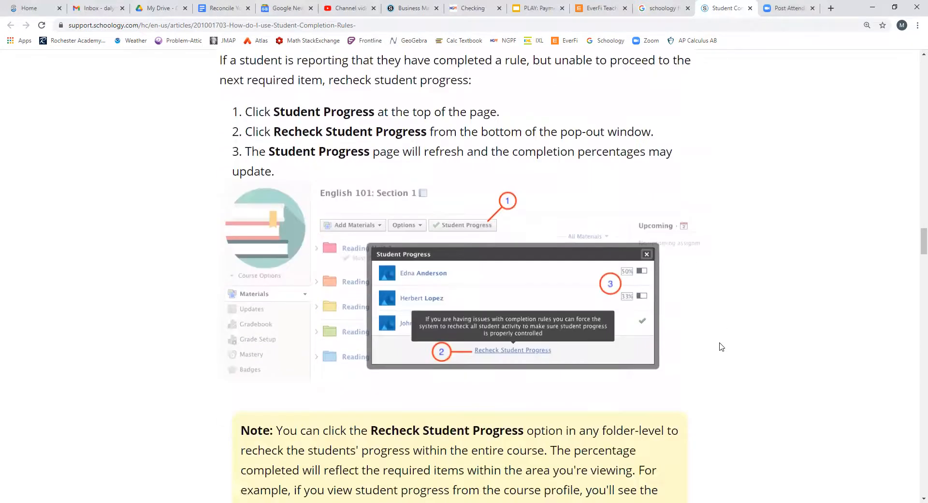
scroll(721, 346, "down", 1)
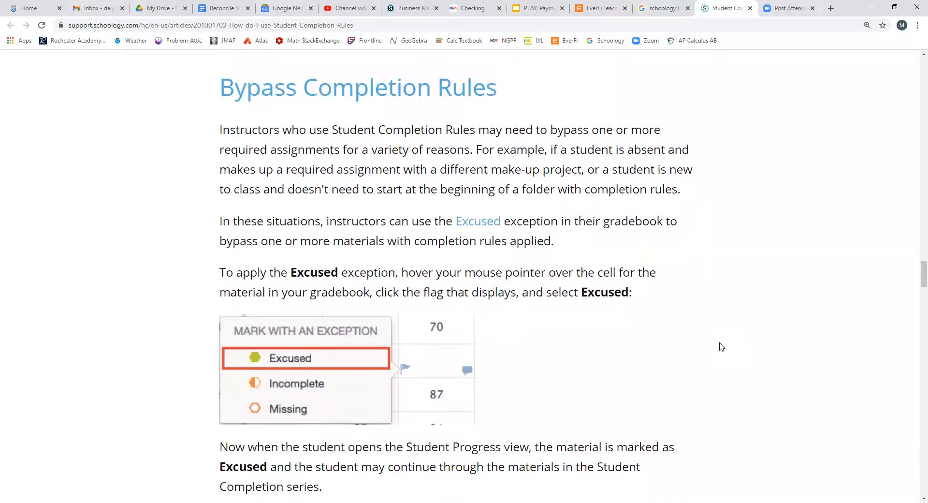
scroll(721, 346, "down", 1)
scroll(721, 346, "down", 2)
scroll(721, 346, "down", 4)
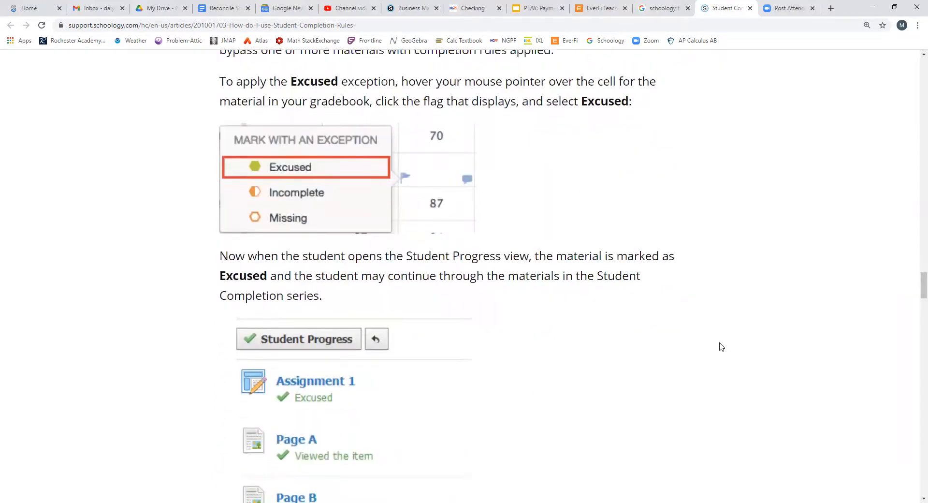
scroll(721, 346, "down", 3)
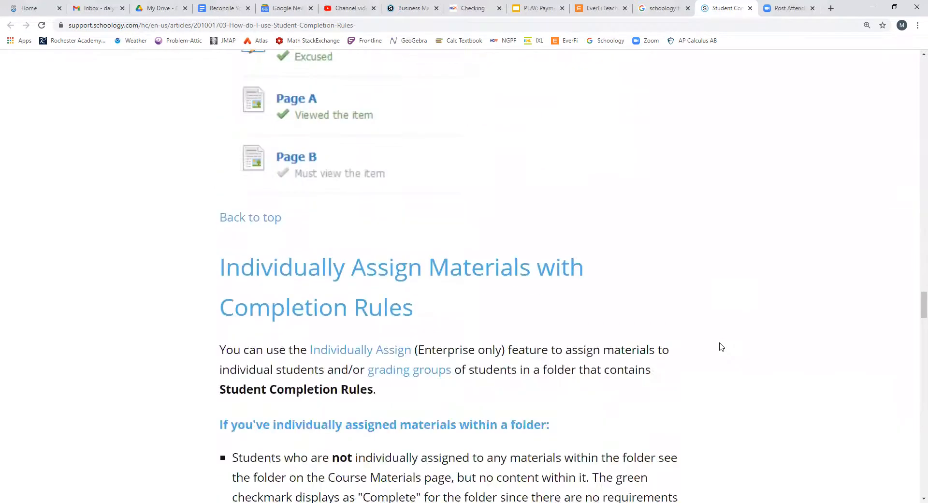
scroll(721, 346, "down", 3)
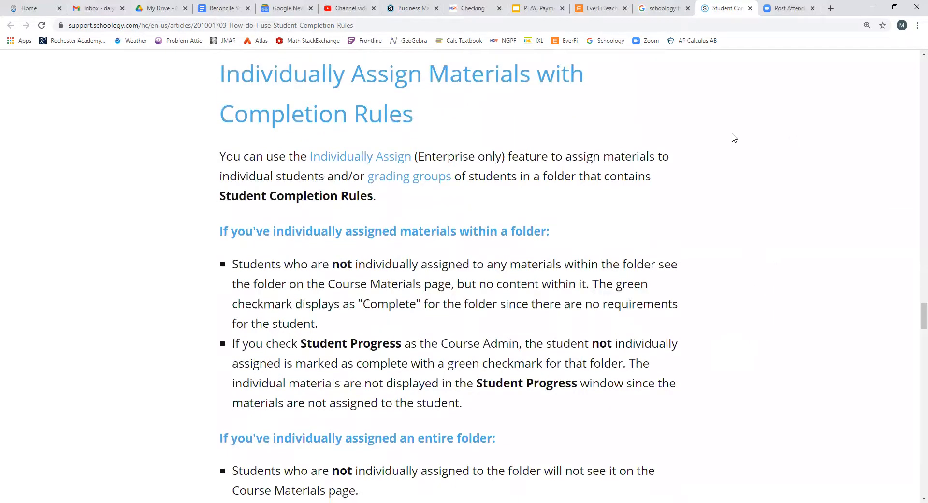
scroll(695, 227, "down", 12)
scroll(695, 228, "down", 2)
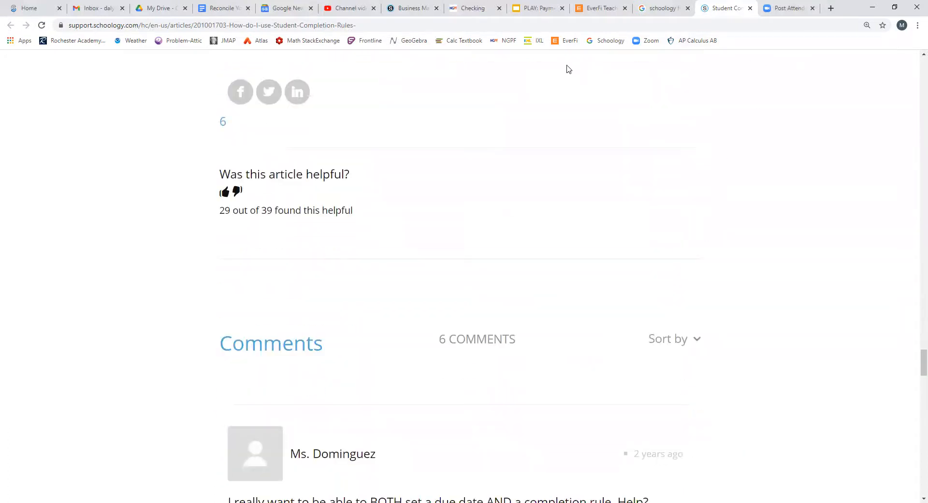